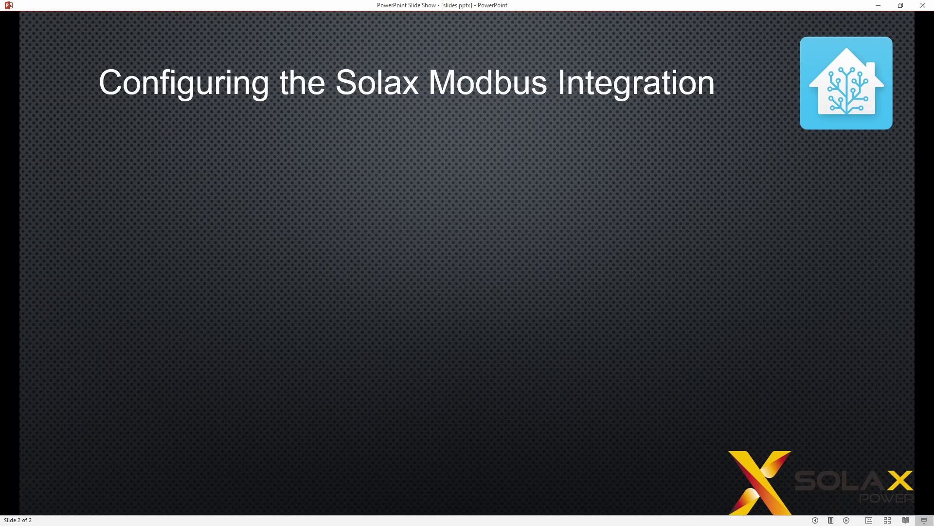
Step: Advance the slide to reveal the GitHub link for the SolaX Modbus integration
key("Right")
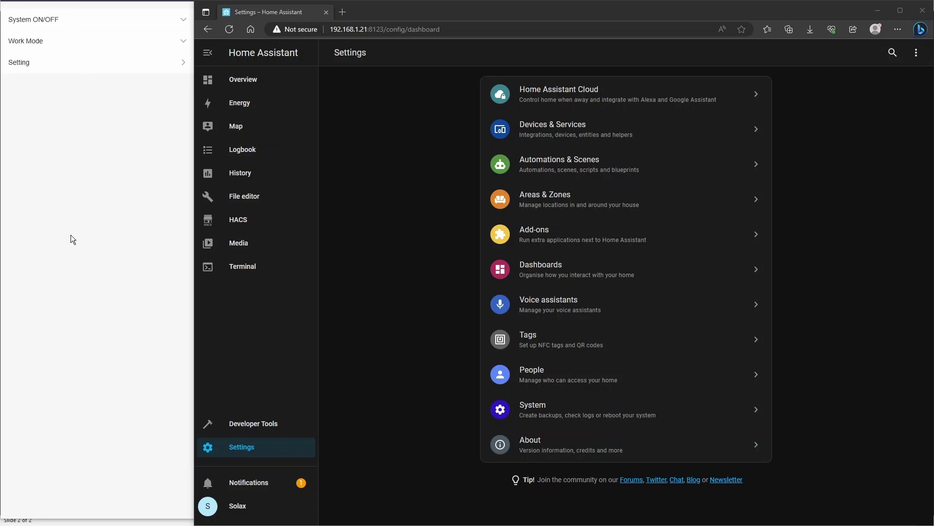
Step: From Devices & Services, add a new integration, search 'solax' and choose SolaX Inverter Modbus
left_click(249, 448)
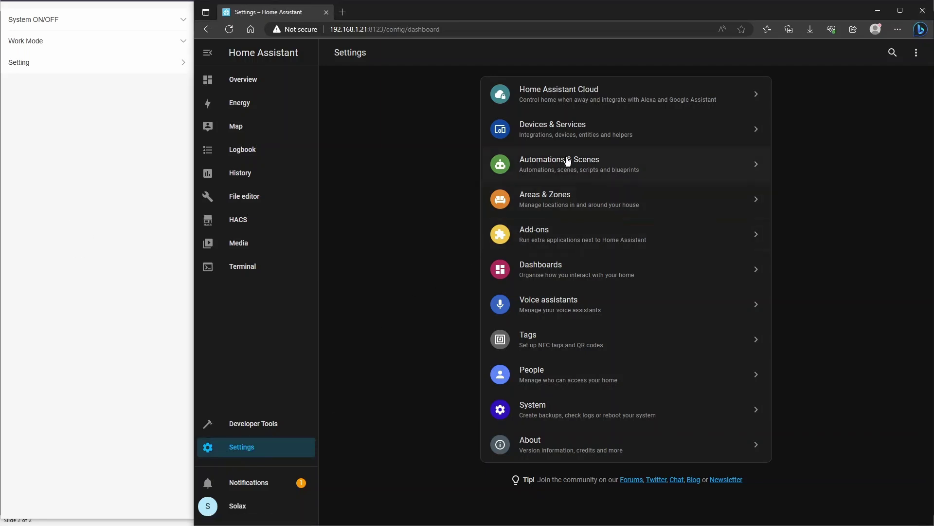
left_click(570, 139)
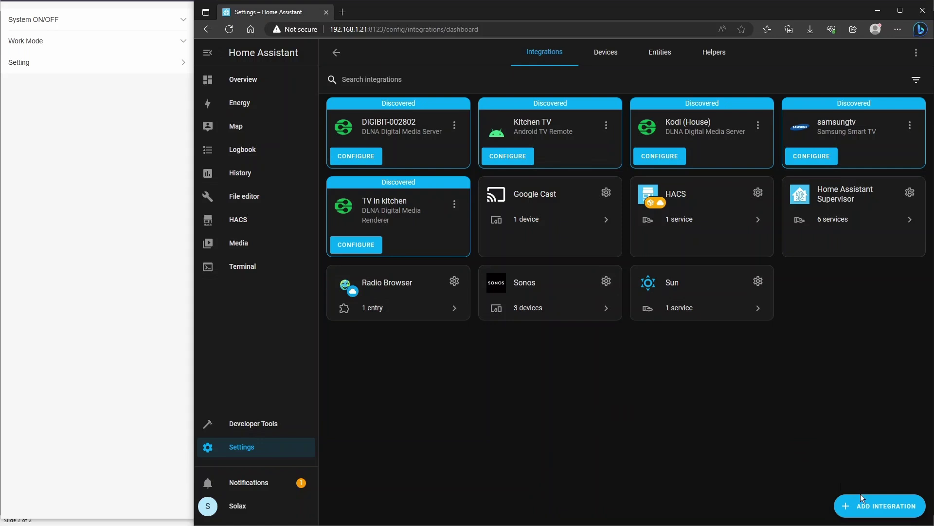
left_click(881, 508)
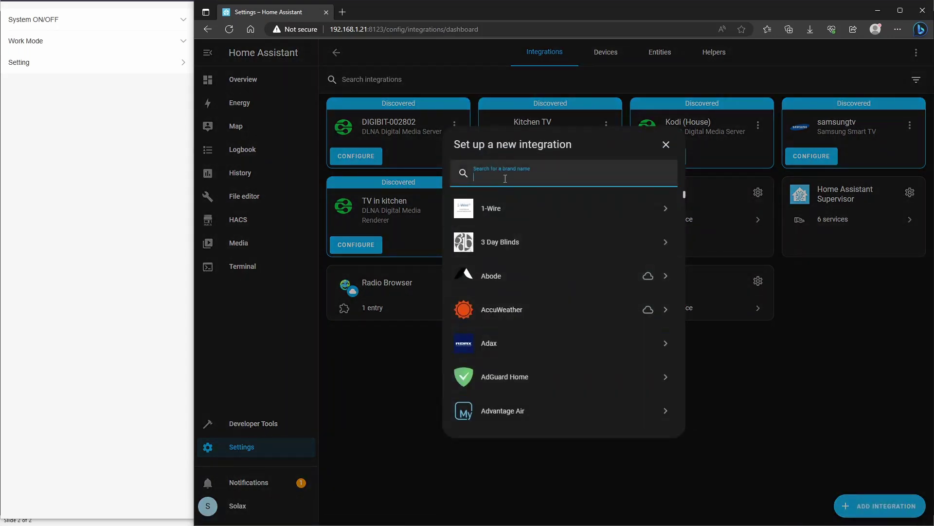
type("so")
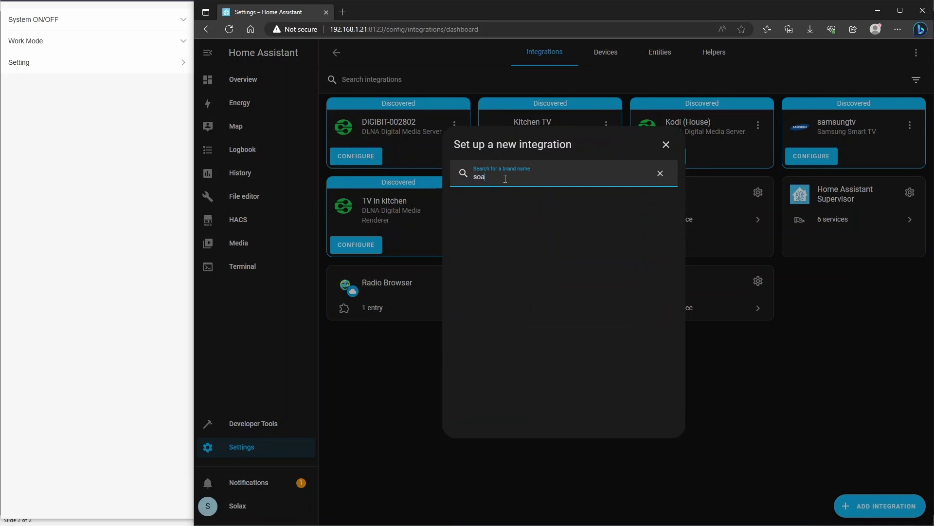
type("lax")
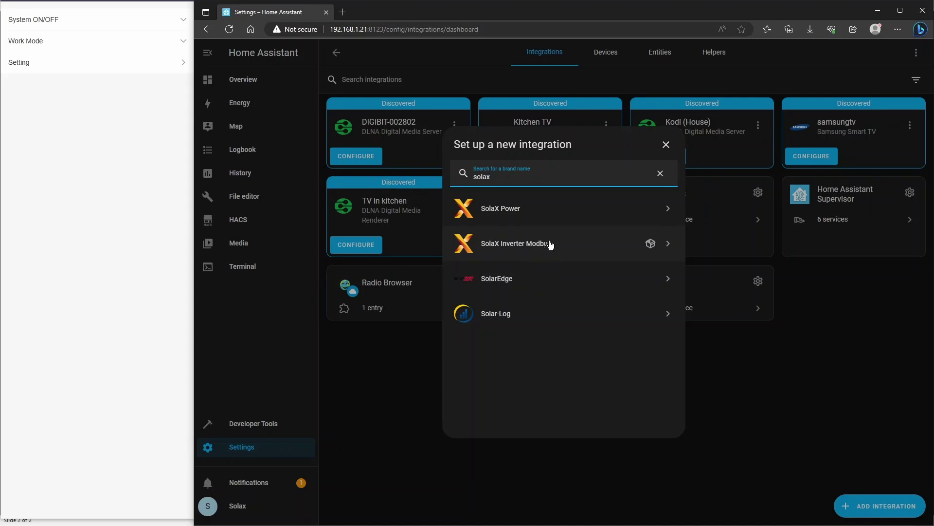
left_click(548, 244)
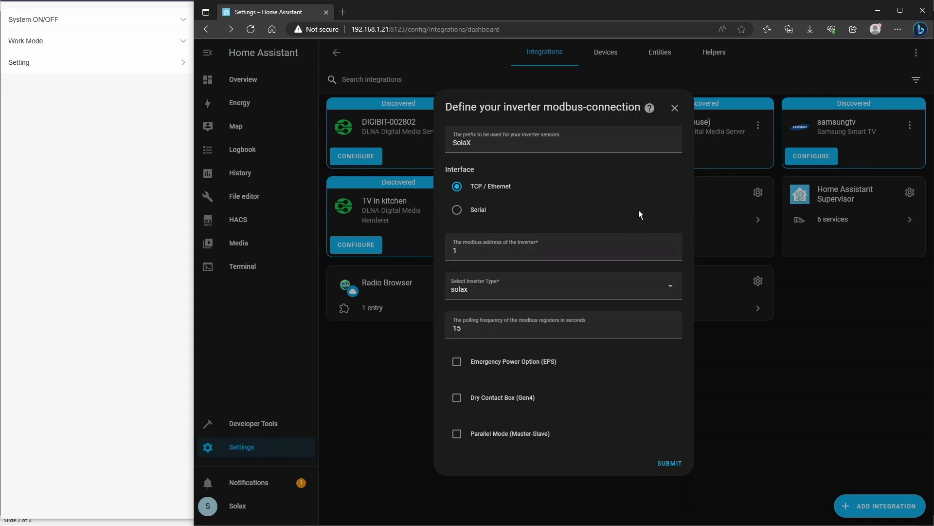
Step: Unlock SolaX Cloud's settings with the password, go to Advanced, and expand the Modbus section
left_click(118, 148)
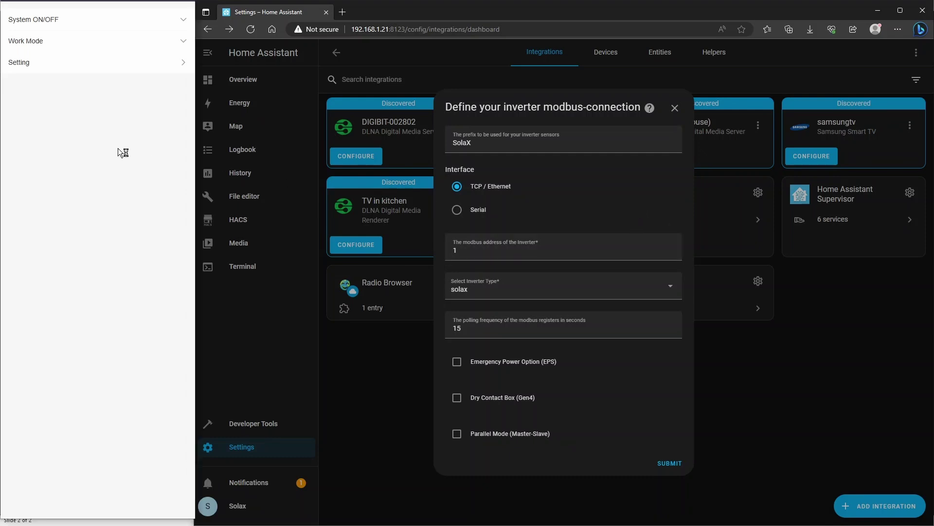
left_click(38, 66)
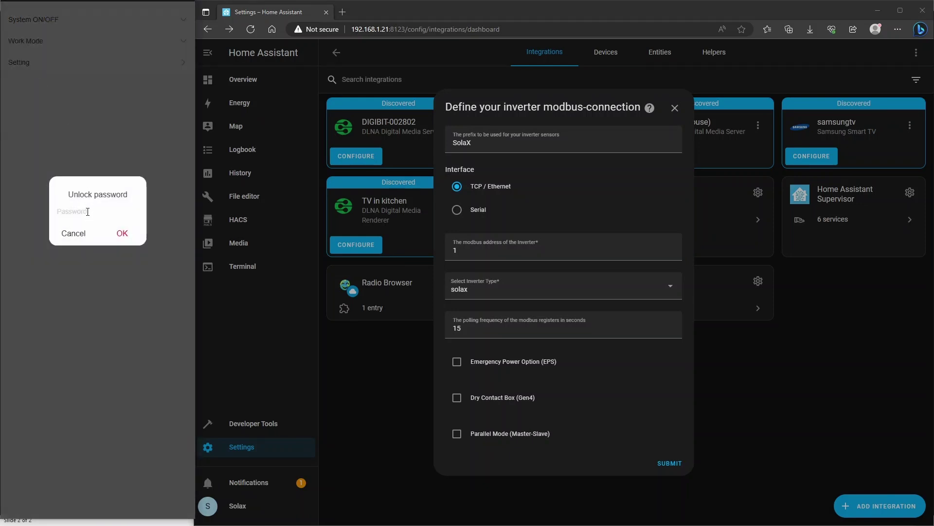
type("2014")
left_click(122, 234)
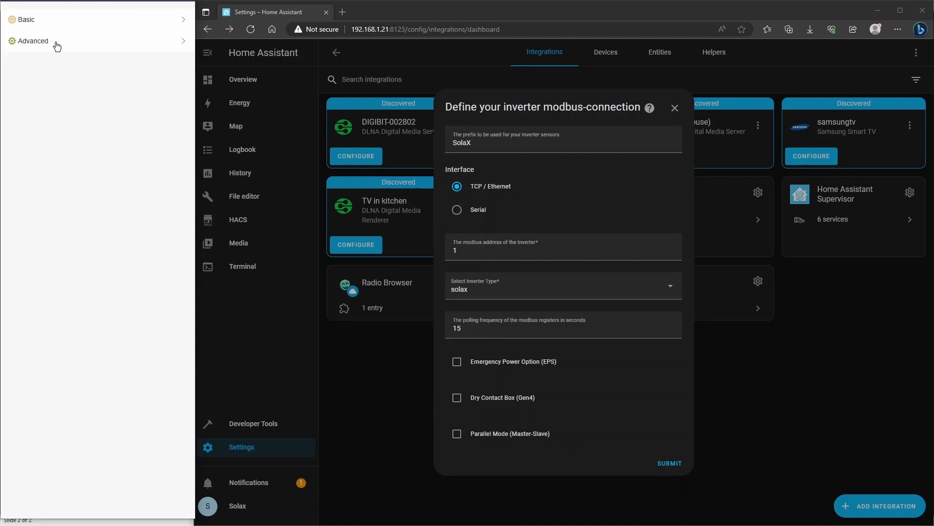
left_click(56, 43)
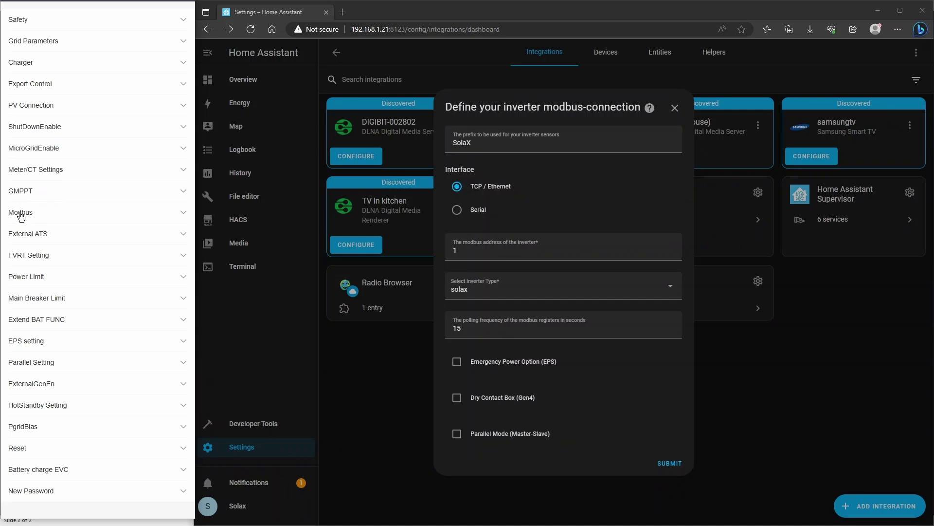
left_click(64, 217)
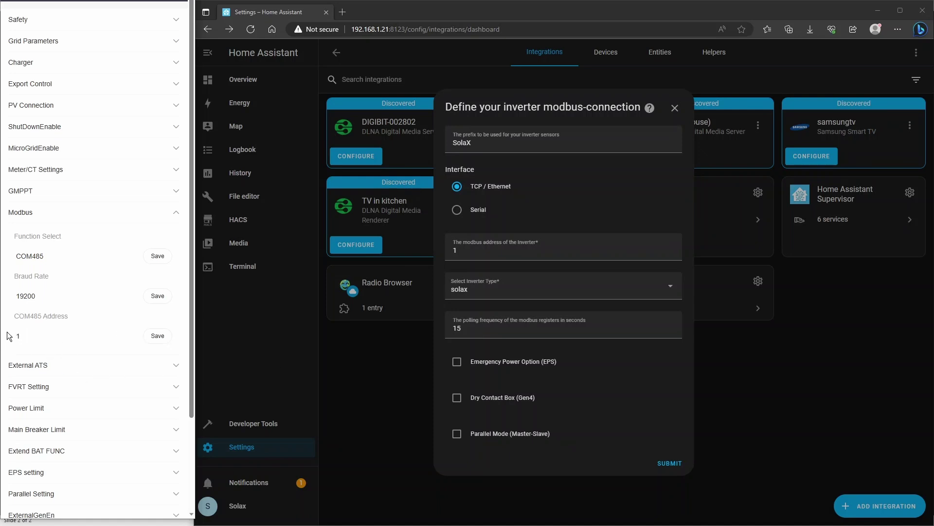
Step: Keep modbus address 1 and inverter type solax, and change polling frequency from 15 to 10
left_click(452, 251)
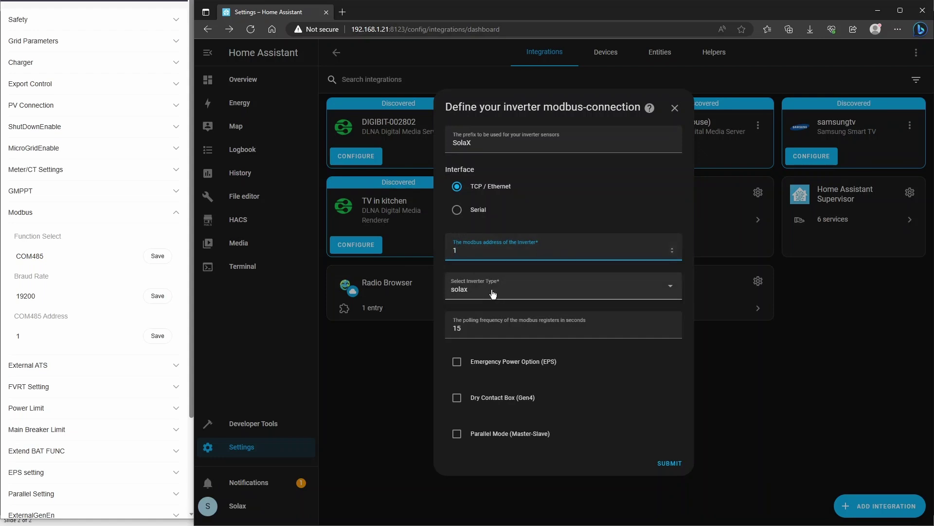
left_click(520, 294)
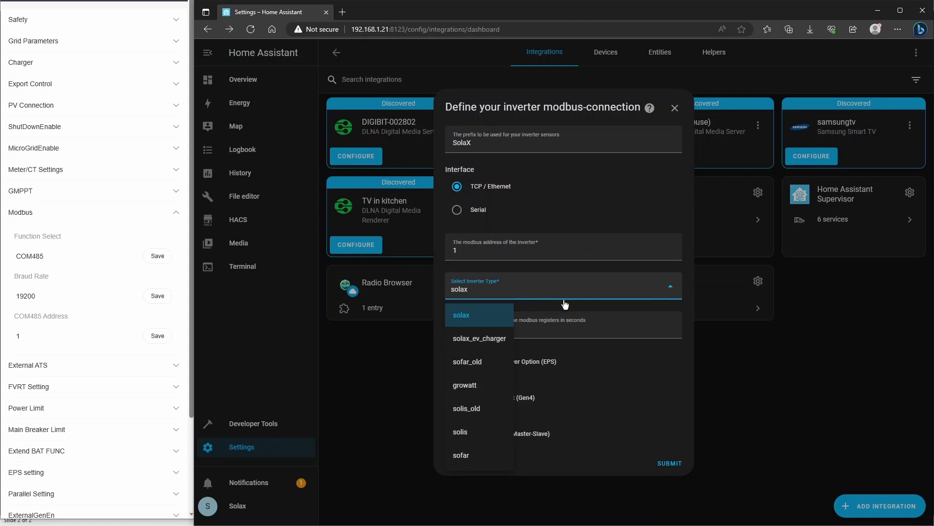
left_click(686, 365)
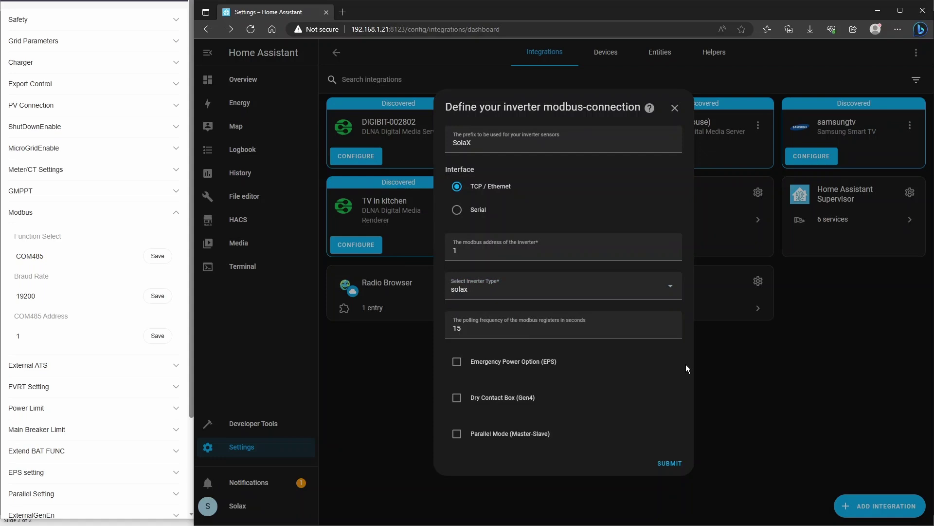
double_click(497, 329)
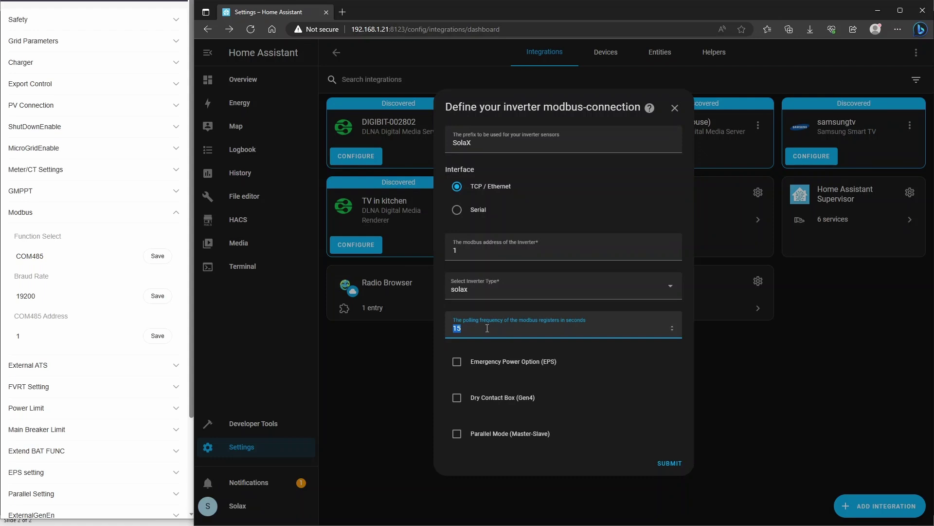
type("10")
left_click(555, 463)
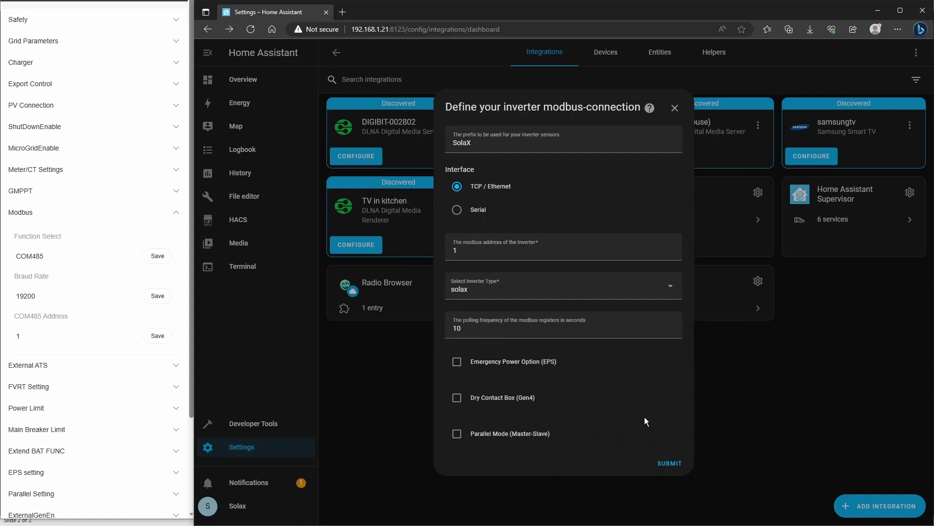
Step: Submit the connection form and paste IP 192.168.1.112, keeping port 502 and Modbus TCP
left_click(669, 463)
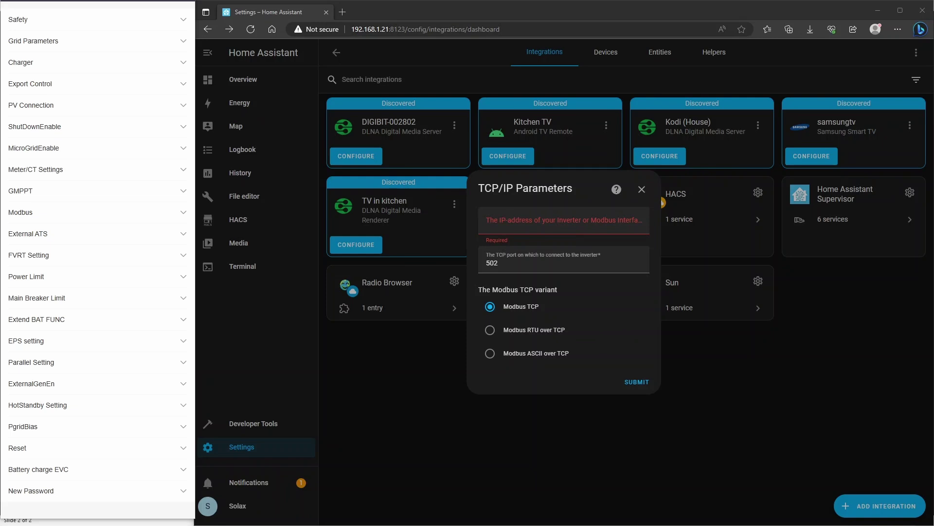
left_click(515, 220)
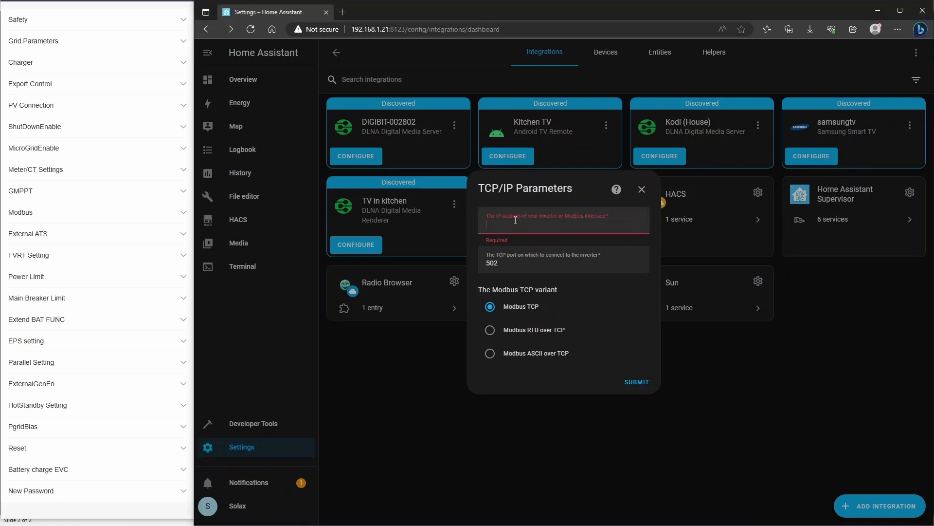
type("192.168.1.112")
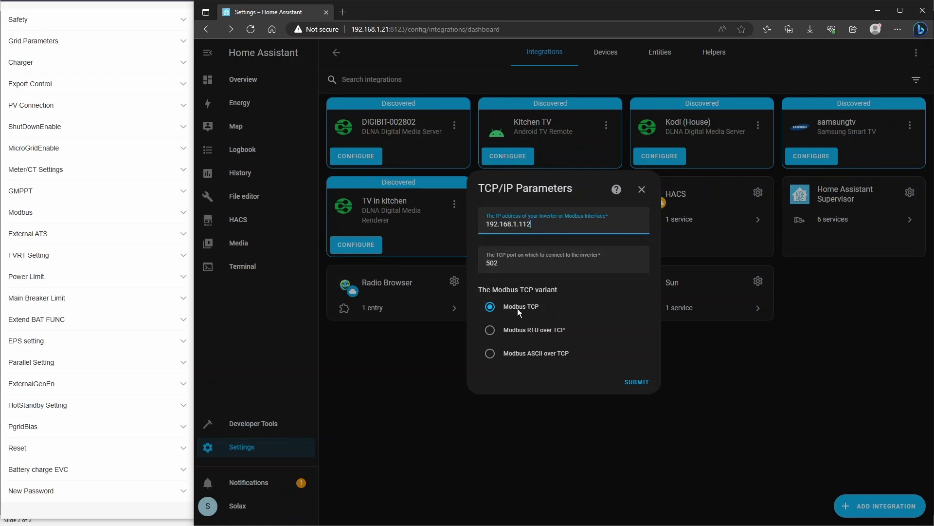
Step: Submit the TCP/IP settings, assign the device to a new 'Garage' area, and finish setup
left_click(636, 384)
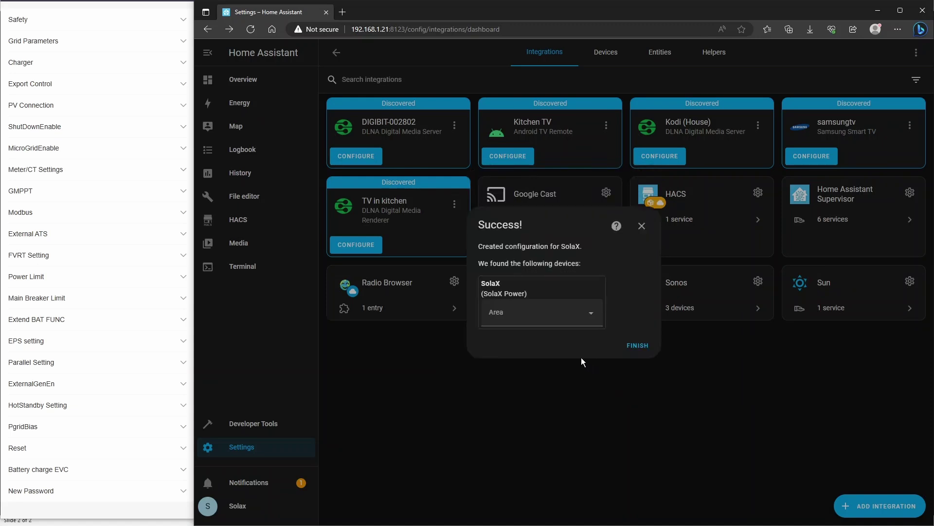
left_click(591, 317)
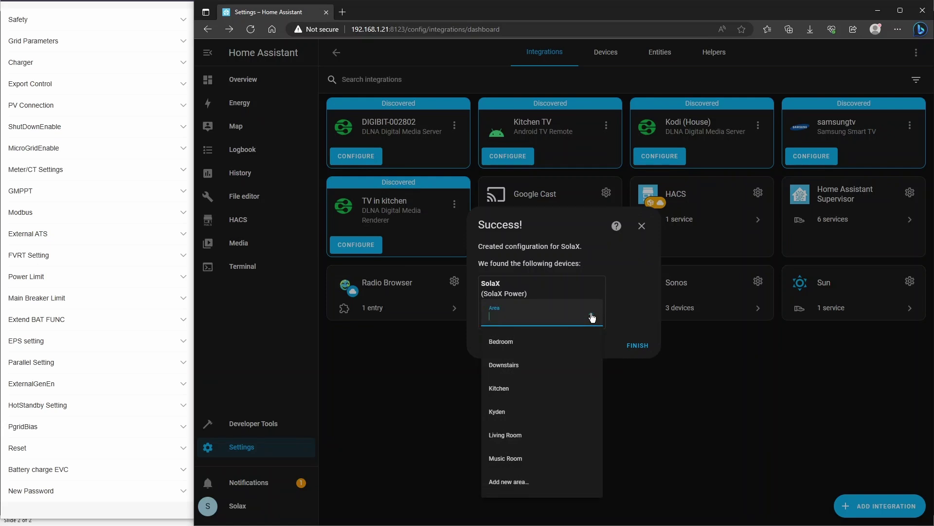
left_click(518, 481)
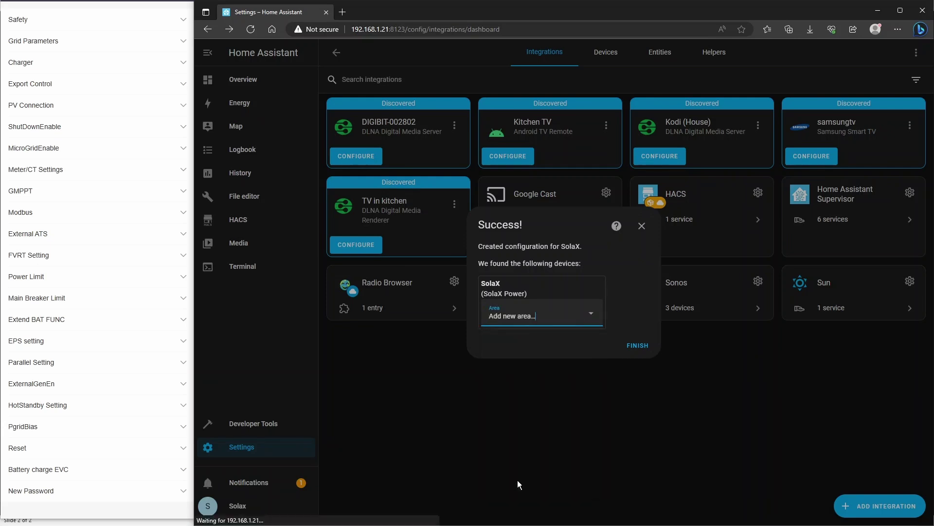
type("Garage")
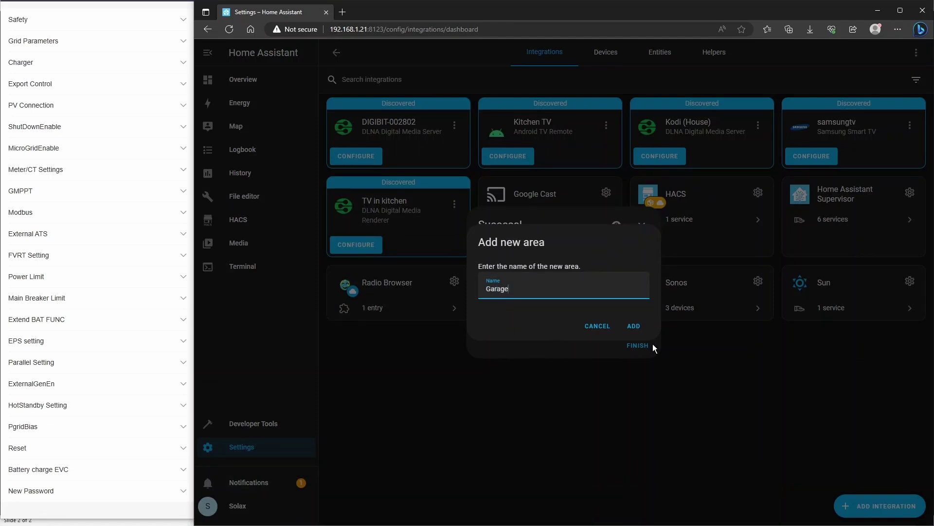
left_click(633, 326)
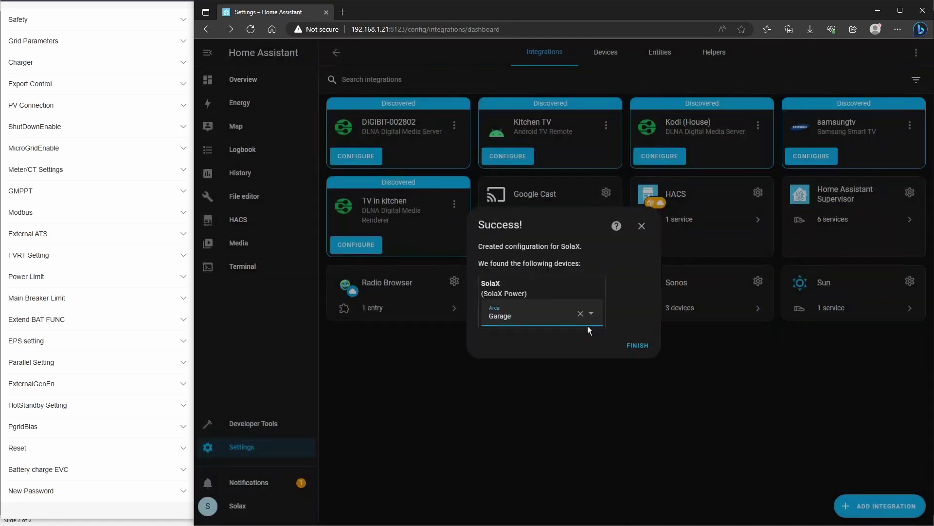
left_click(626, 347)
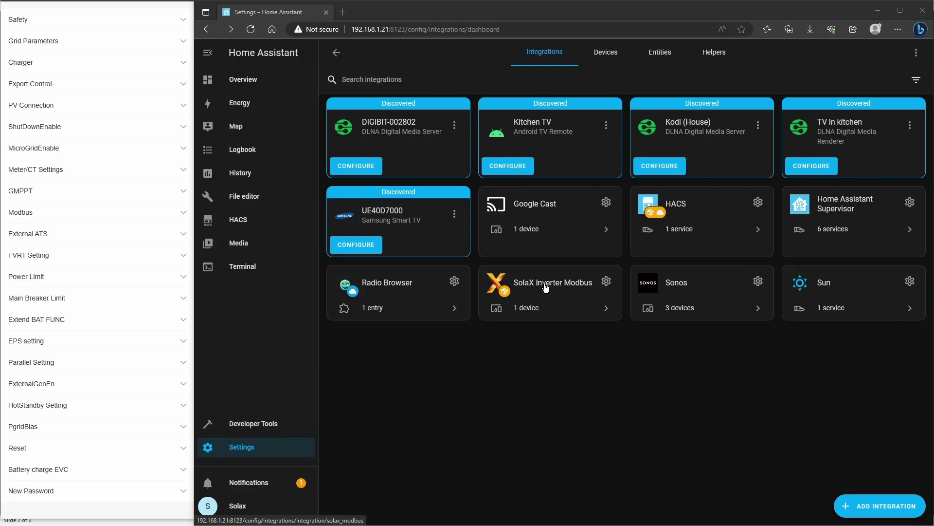
Step: Open the SolaX Inverter Modbus card and list its 165 entities
left_click(544, 287)
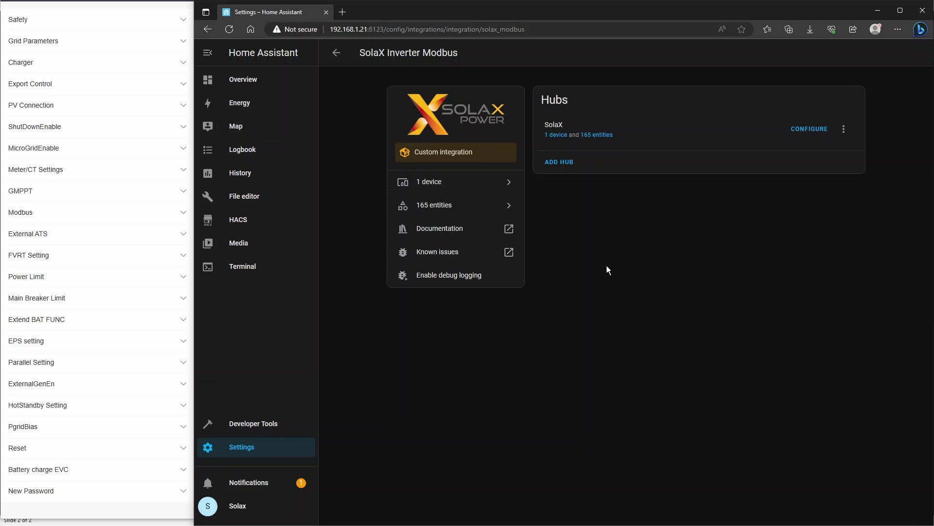
left_click(600, 140)
scroll(598, 205, "down", 1)
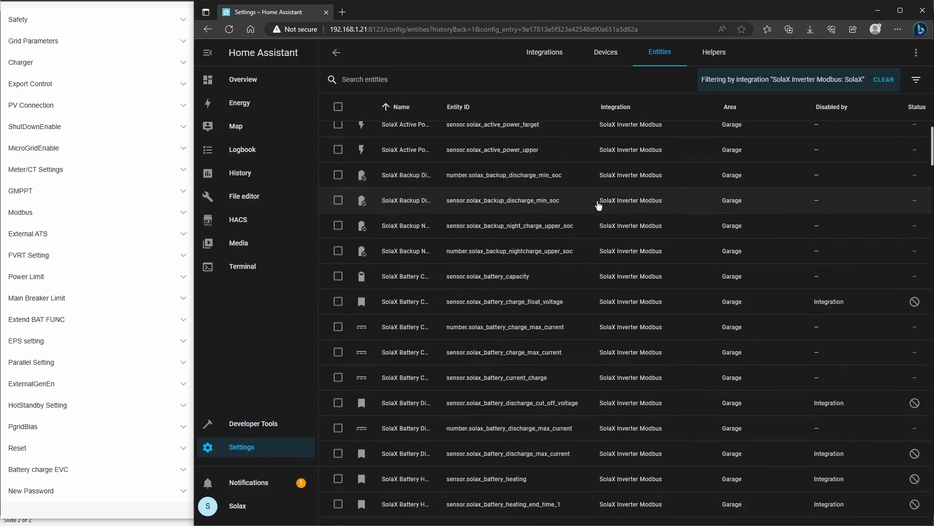
scroll(538, 187, "up", 2)
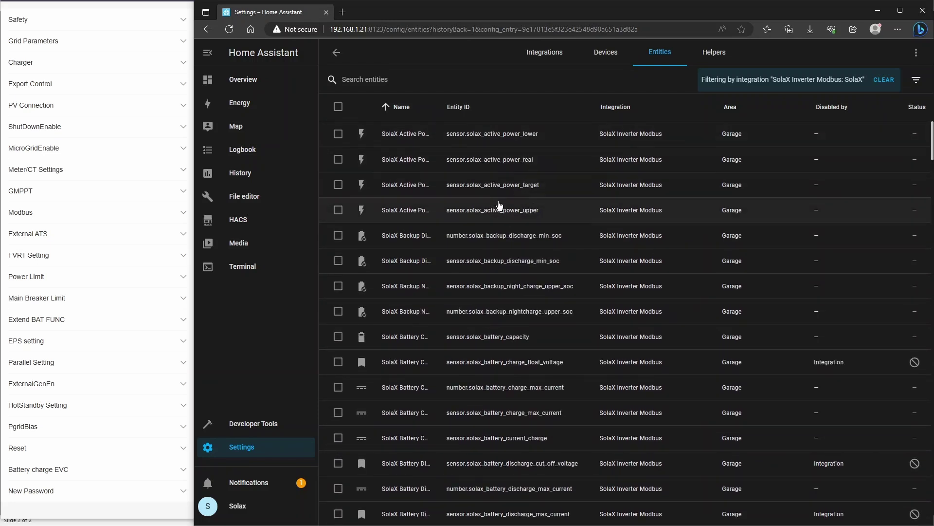
scroll(504, 290, "down", 7)
scroll(506, 302, "down", 8)
scroll(505, 302, "up", 6)
scroll(504, 301, "up", 10)
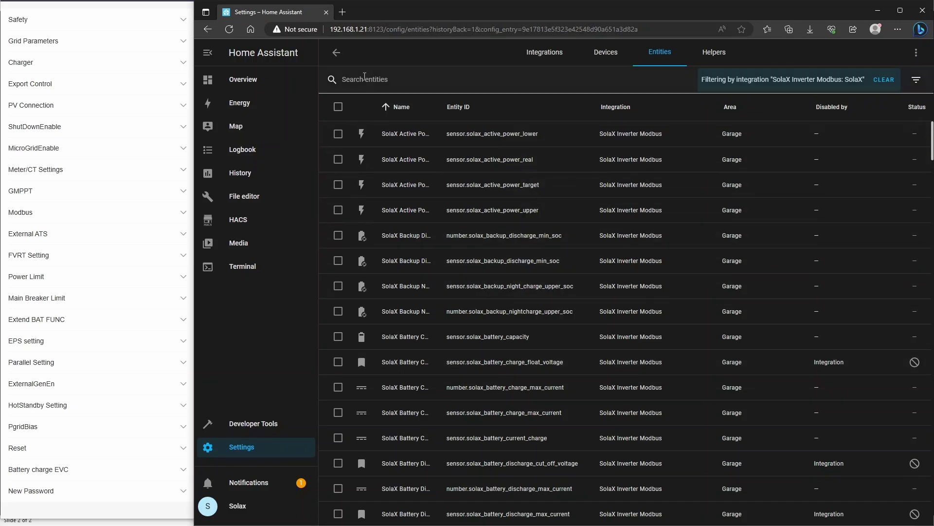
left_click(337, 55)
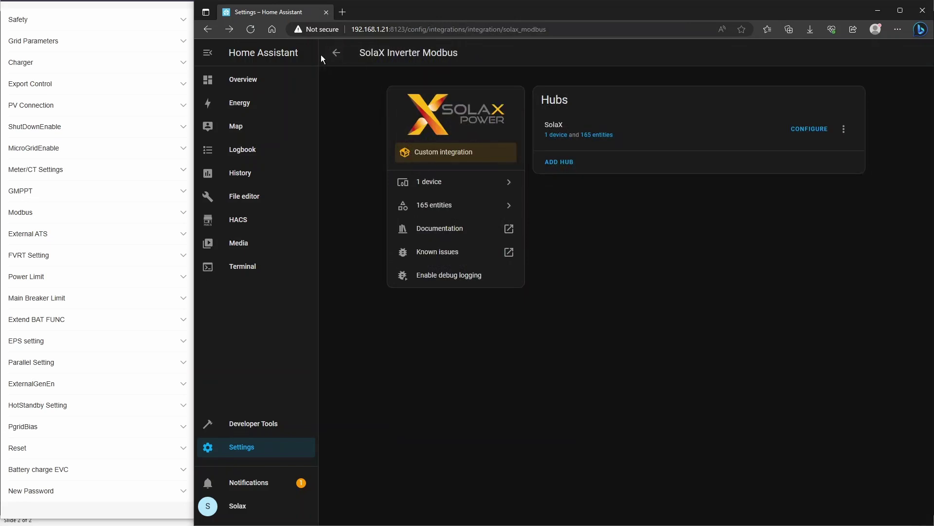
Step: Return to the integrations list, open the SolaX device page, and review its controls and live readings
left_click(336, 53)
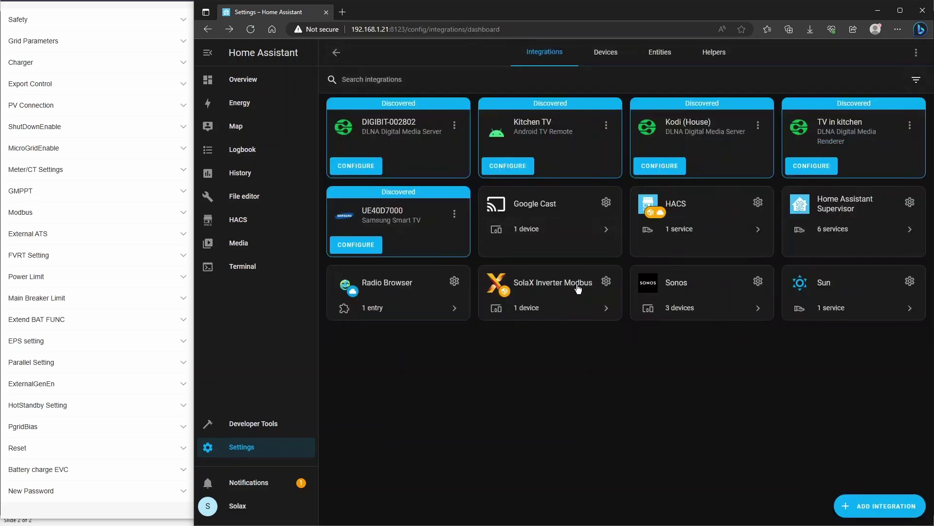
left_click(531, 308)
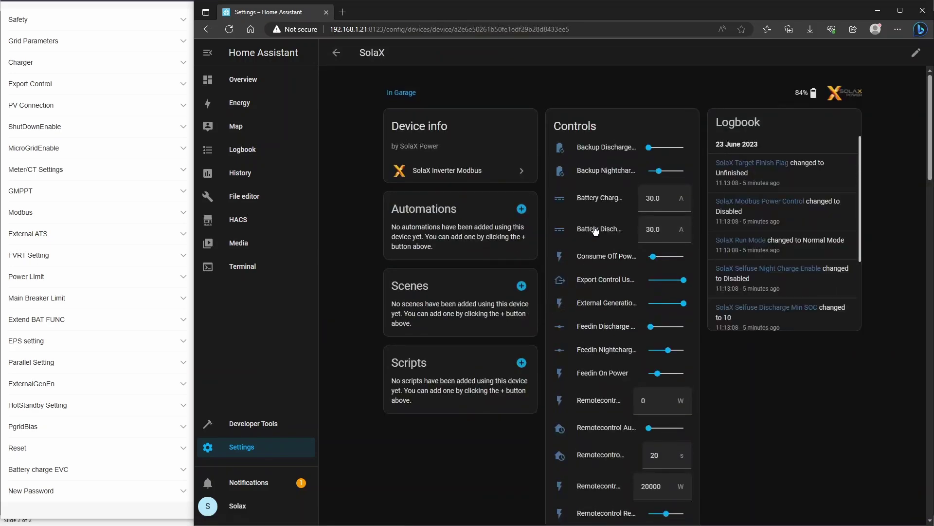
scroll(595, 230, "down", 12)
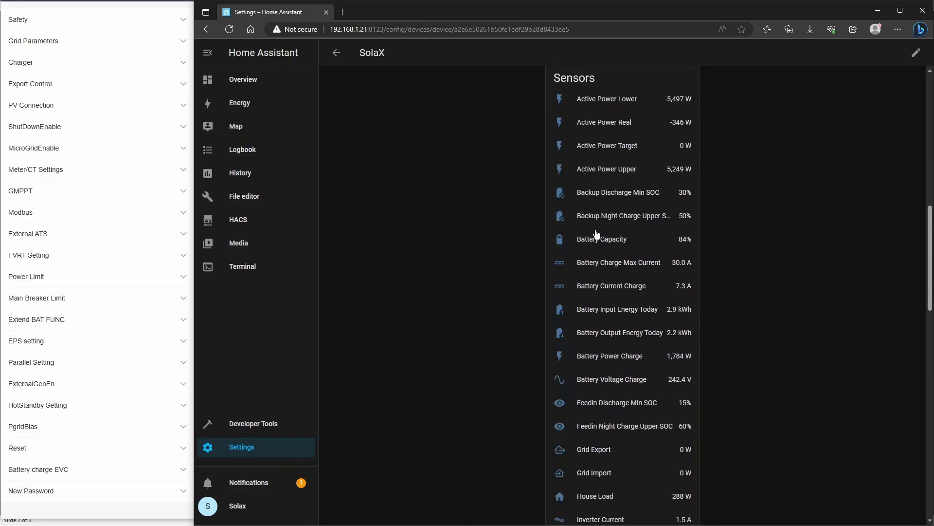
scroll(597, 233, "down", 4)
scroll(597, 234, "up", 14)
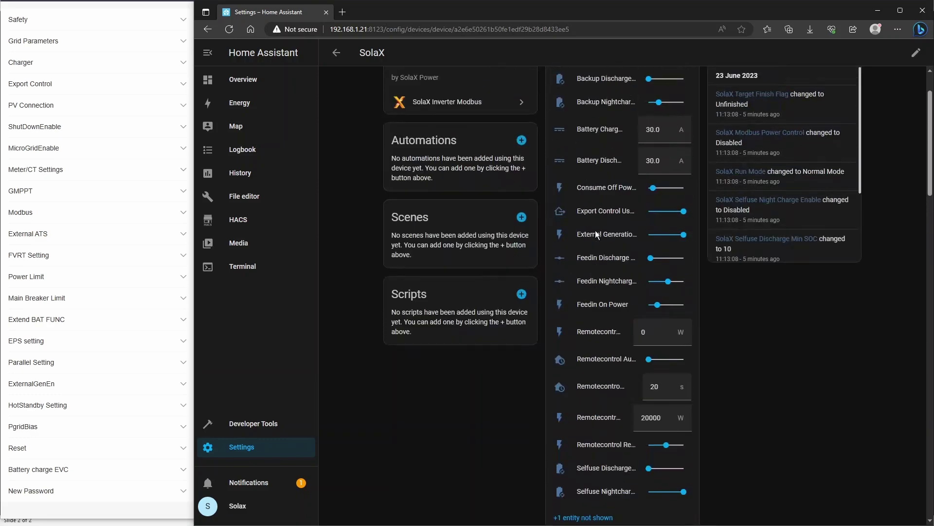
scroll(597, 233, "up", 2)
scroll(596, 236, "down", 10)
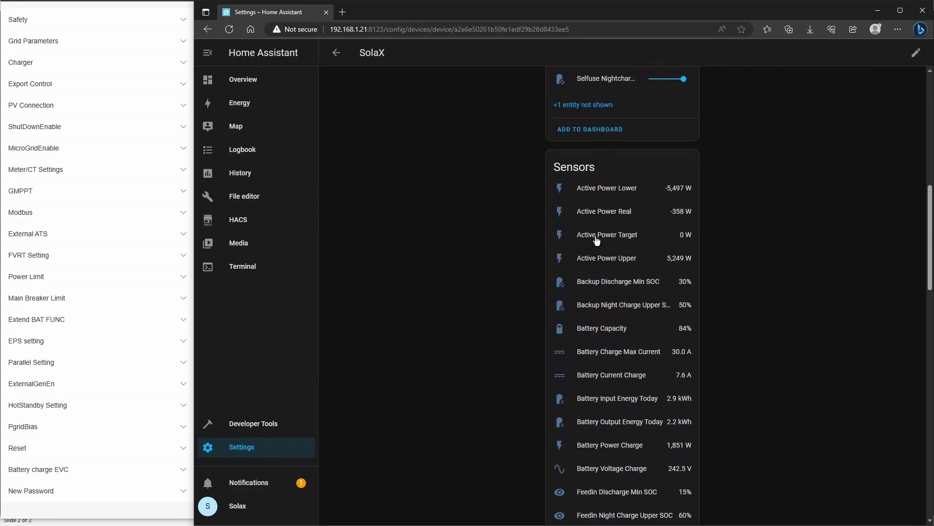
scroll(596, 240, "down", 1)
scroll(632, 275, "down", 12)
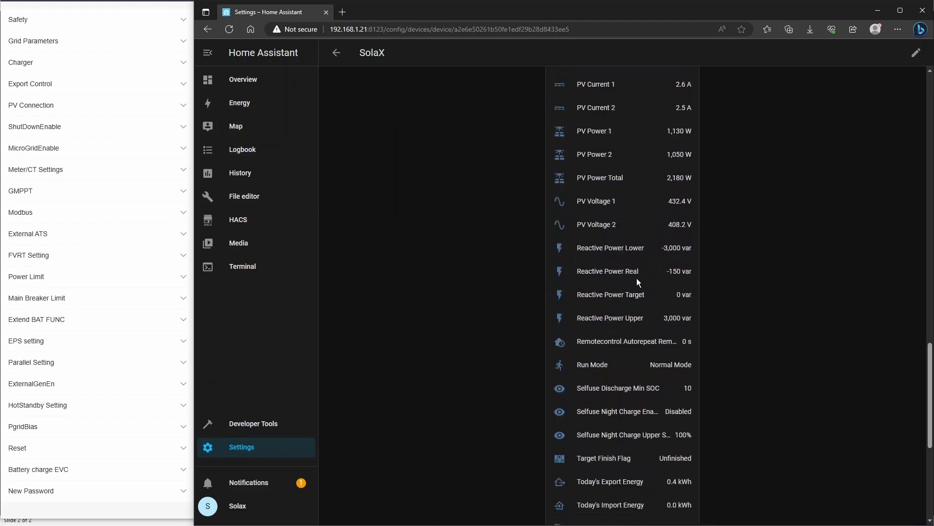
scroll(637, 279, "down", 6)
scroll(636, 281, "up", 8)
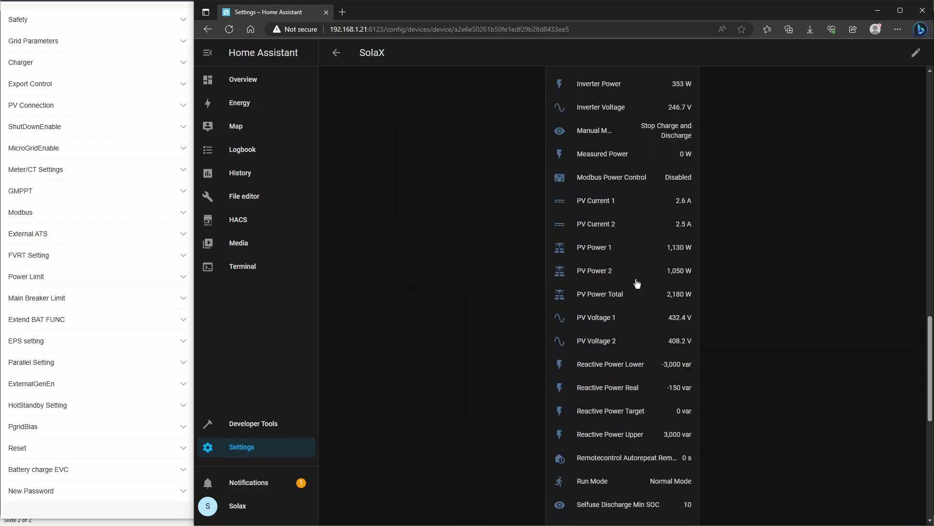
scroll(636, 281, "up", 12)
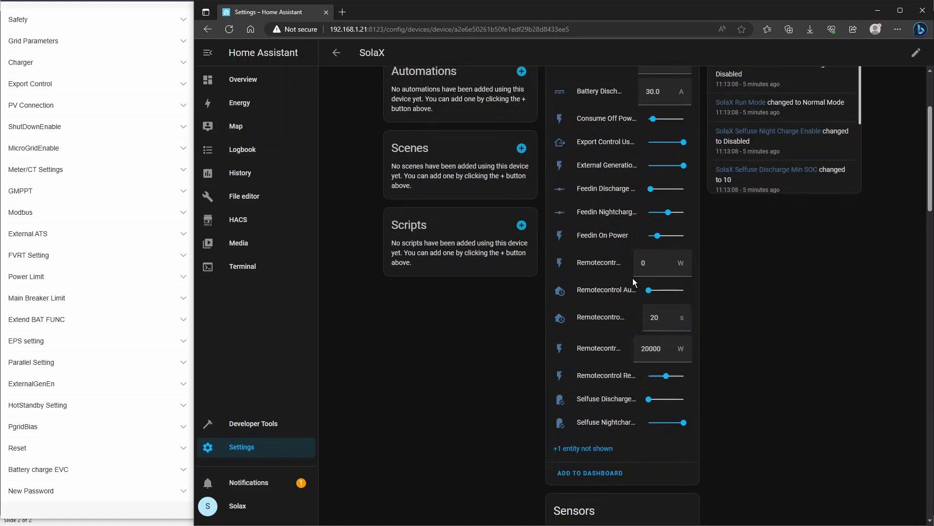
scroll(633, 278, "up", 3)
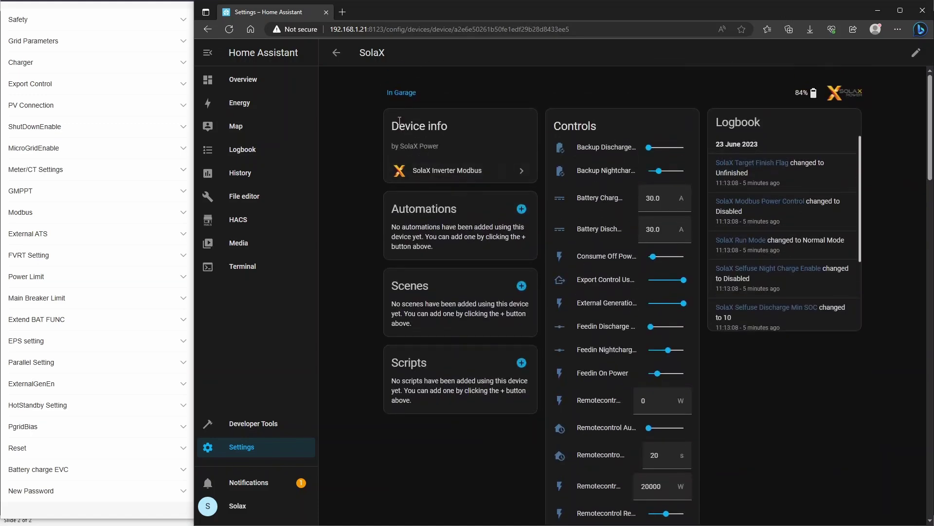